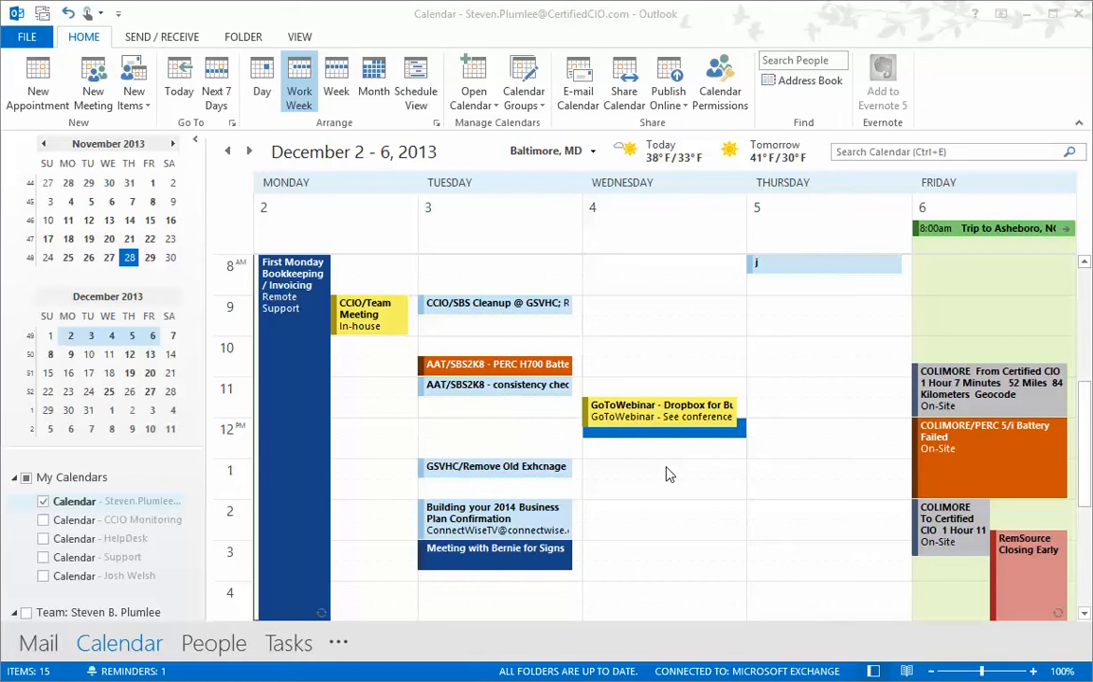
Display the color categories available for Wednesday's GoToWebinar meeting, leaving its category as is
right_click(640, 416)
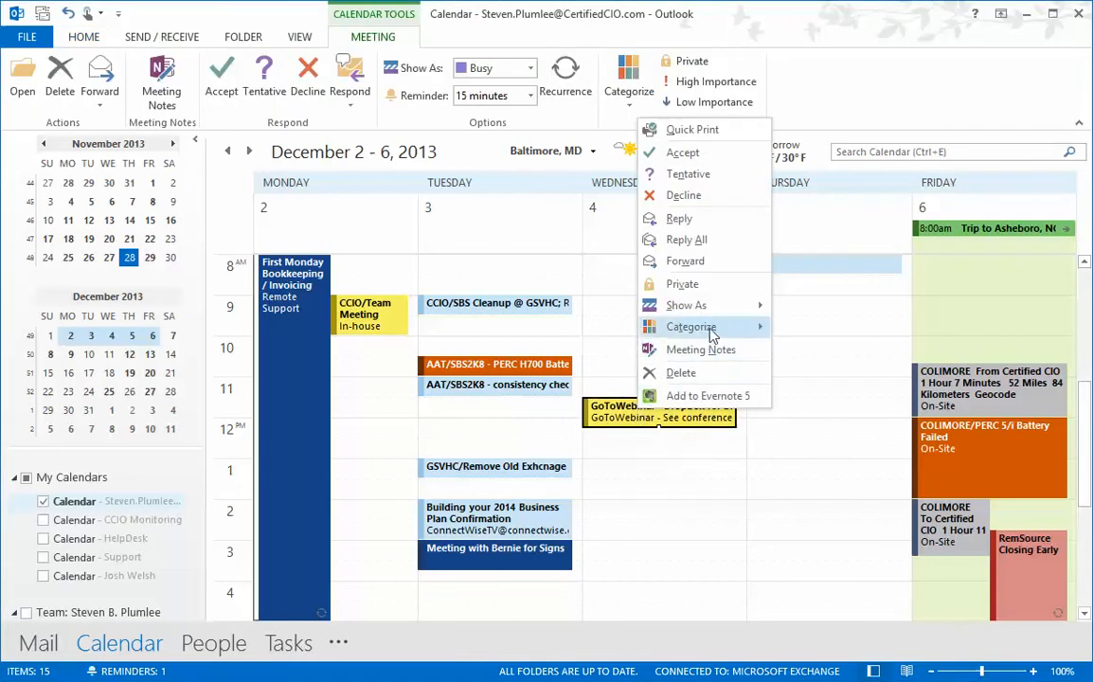
mouse_move(712, 331)
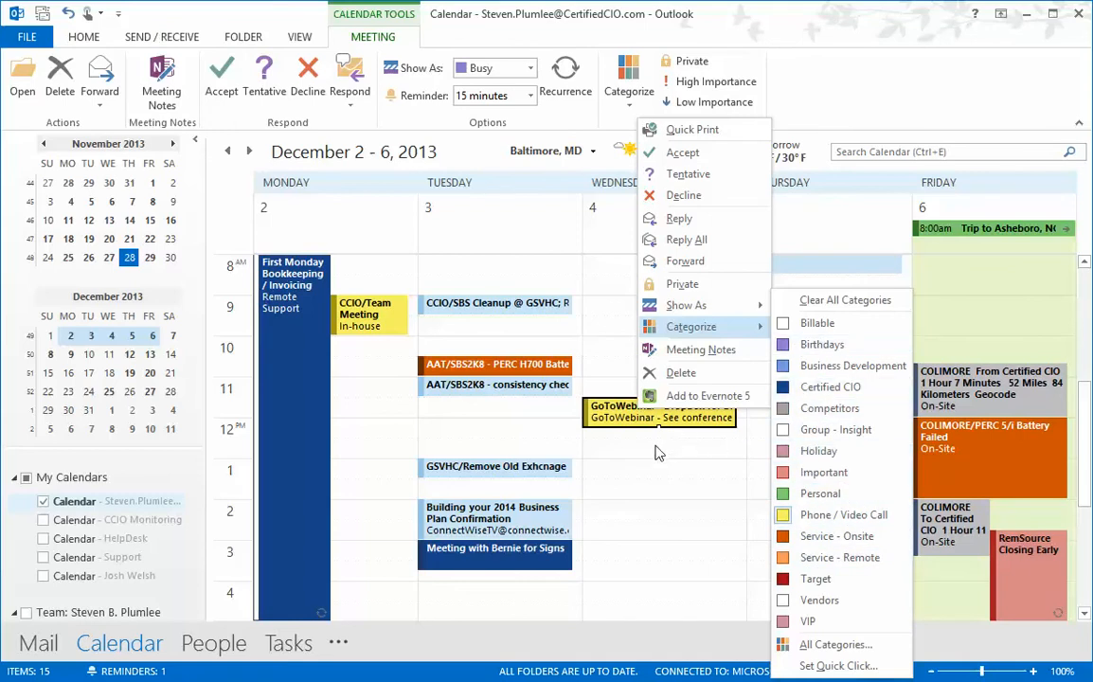
left_click(622, 451)
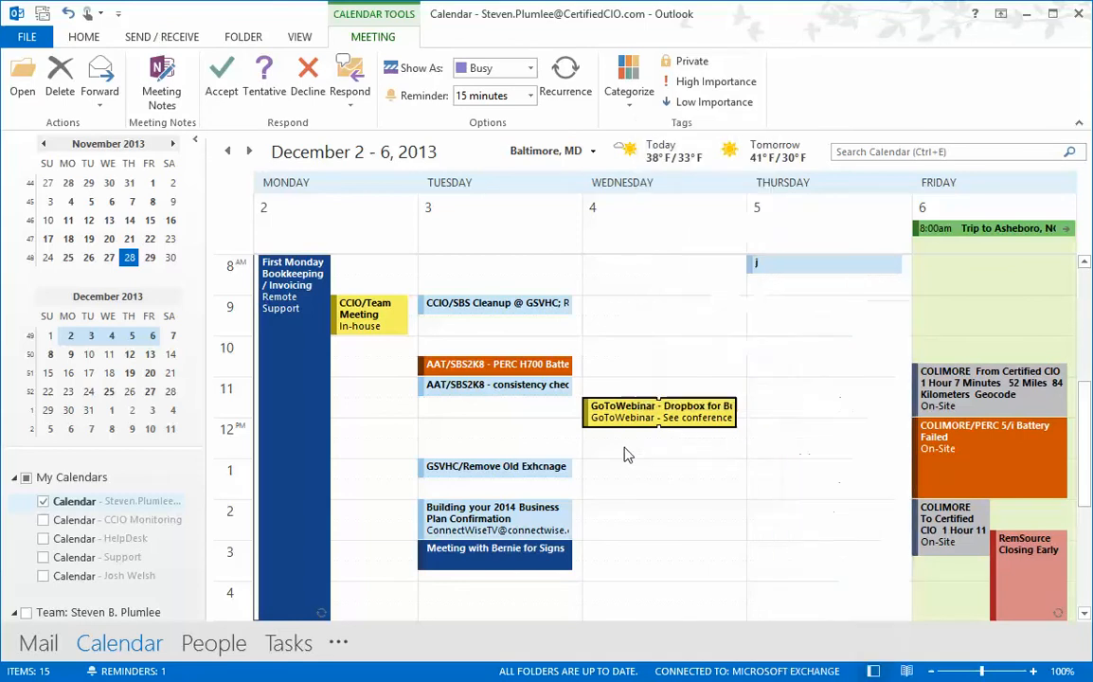
Open the calendar view's conditional formatting rules and go through Team Meetings and Travel, ending with Onsite selected
right_click(625, 454)
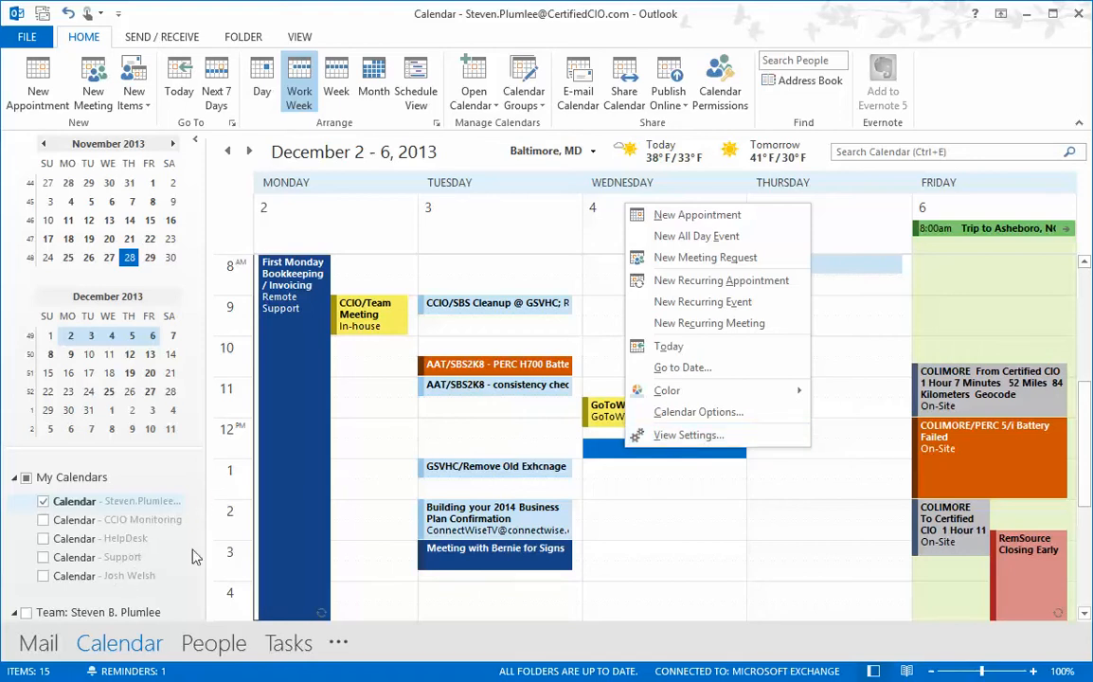
left_click(682, 435)
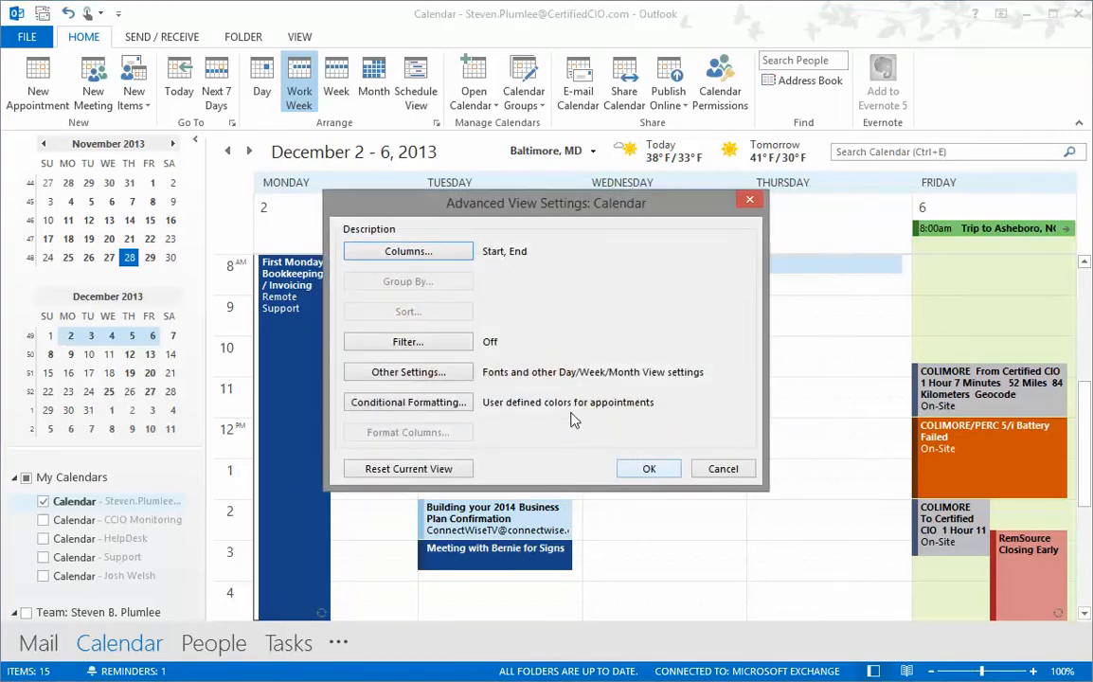
left_click(422, 405)
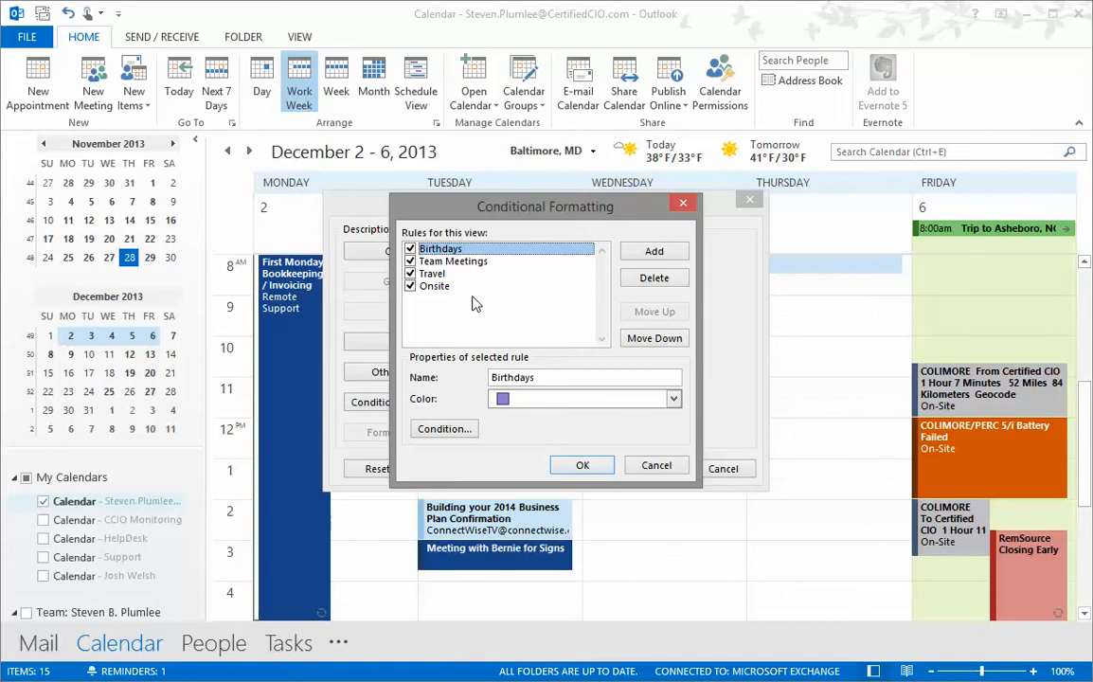
left_click(483, 262)
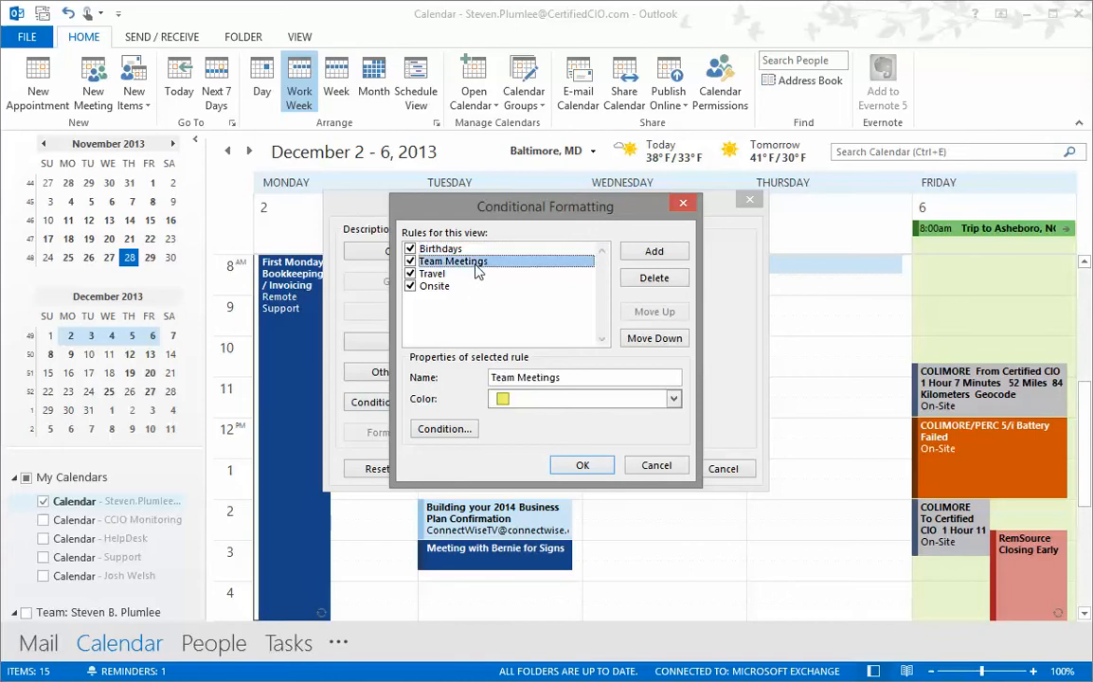
left_click(443, 274)
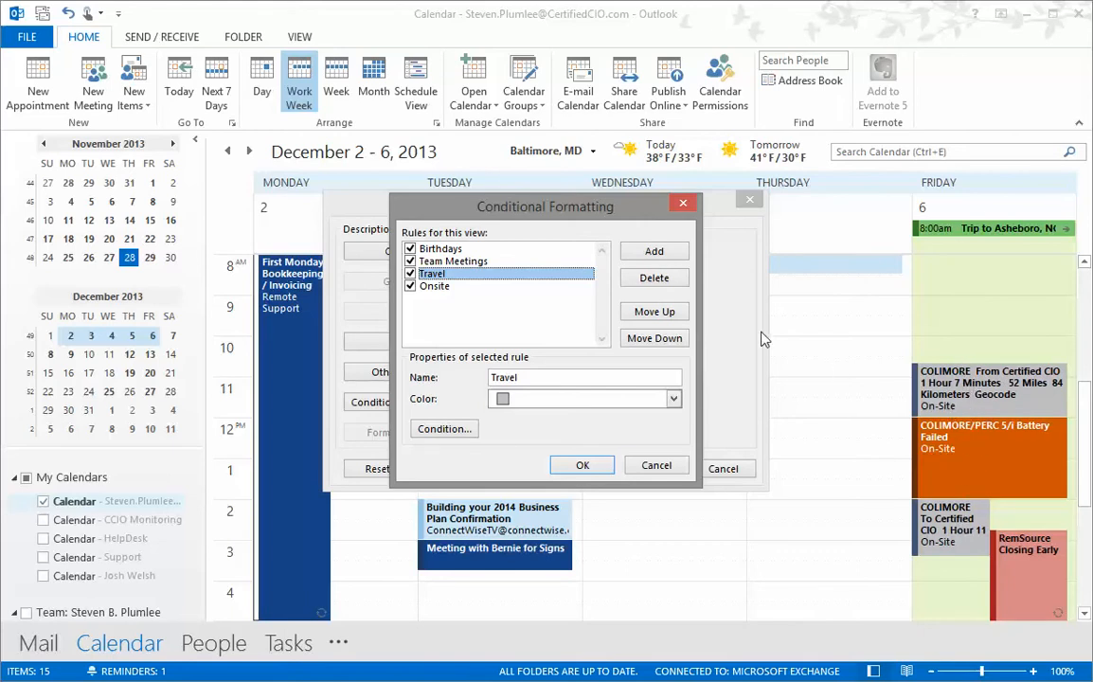
left_click(445, 285)
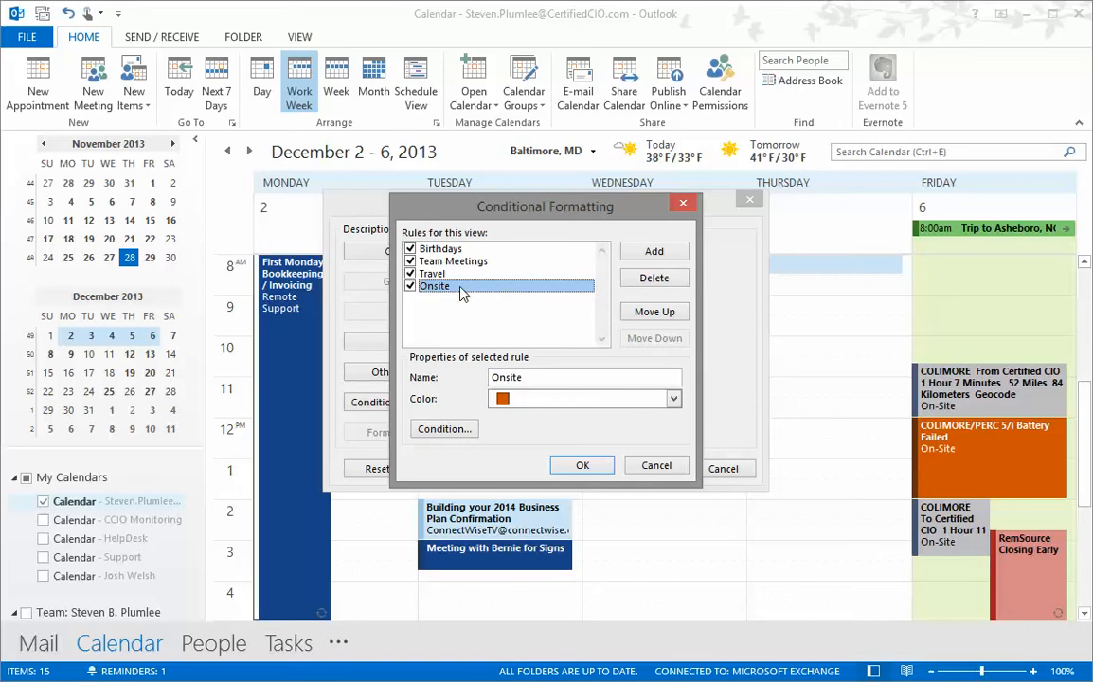
Examine the Onsite rule's condition, including its search scope options, advanced criteria and the field groups offered for new criteria
left_click(430, 428)
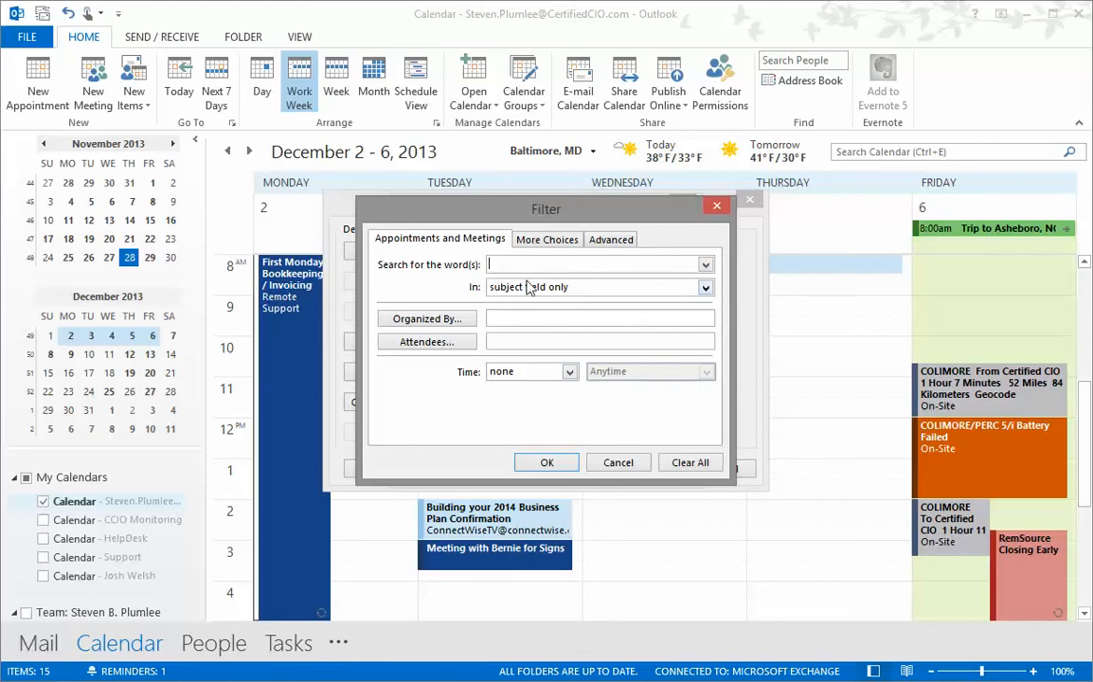
left_click(526, 287)
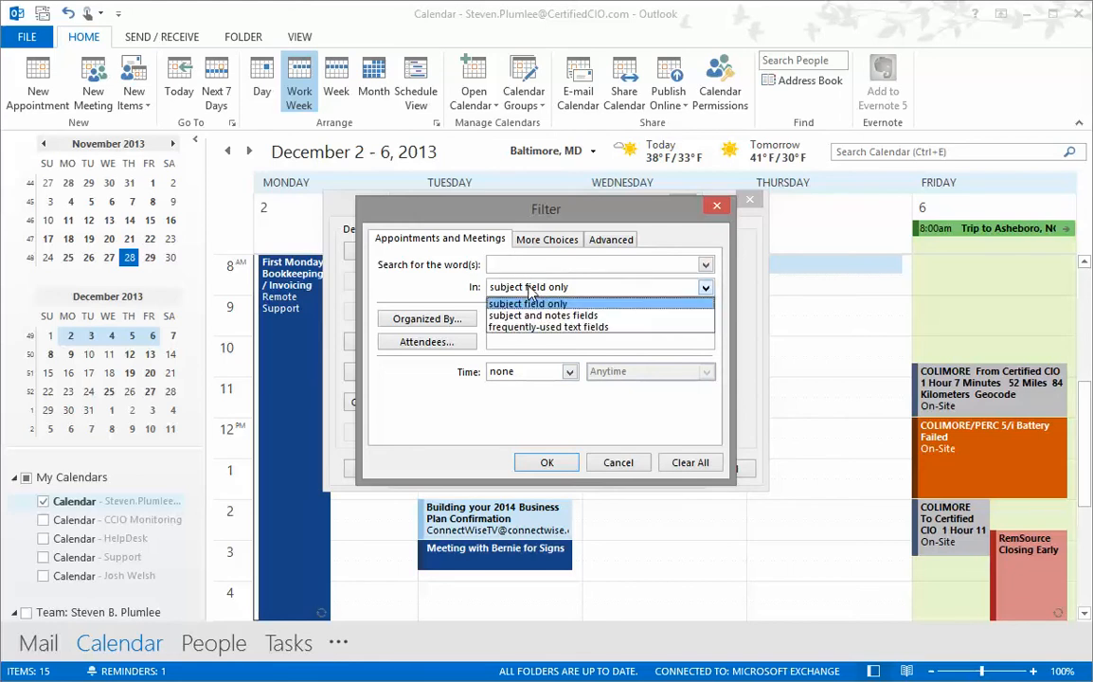
left_click(538, 290)
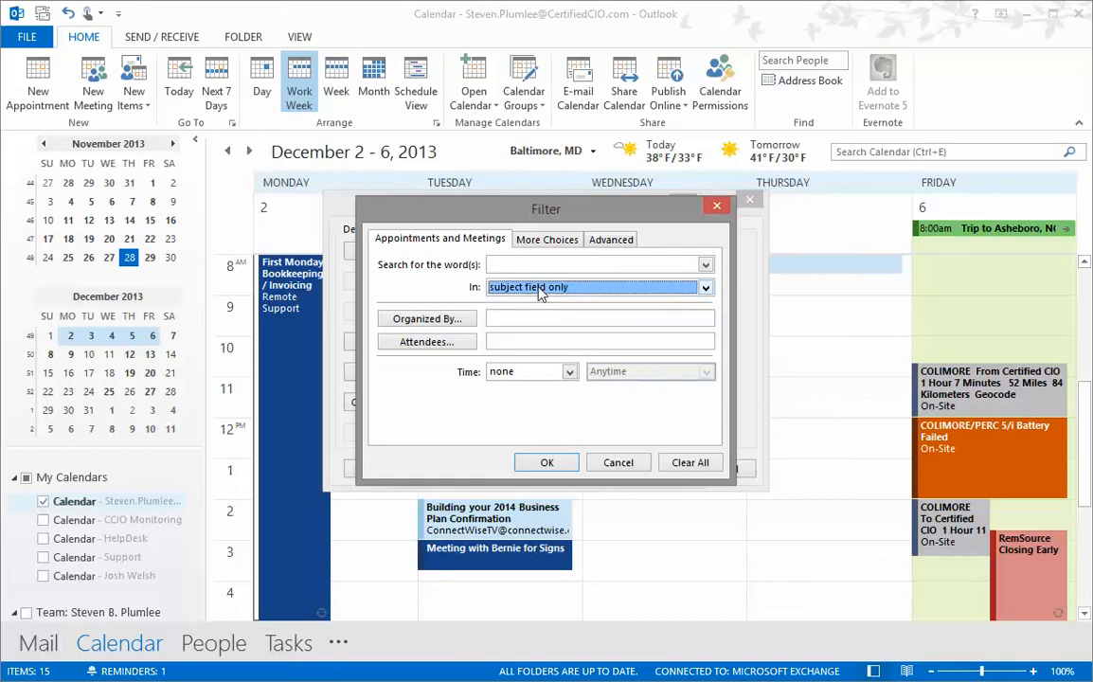
left_click(611, 240)
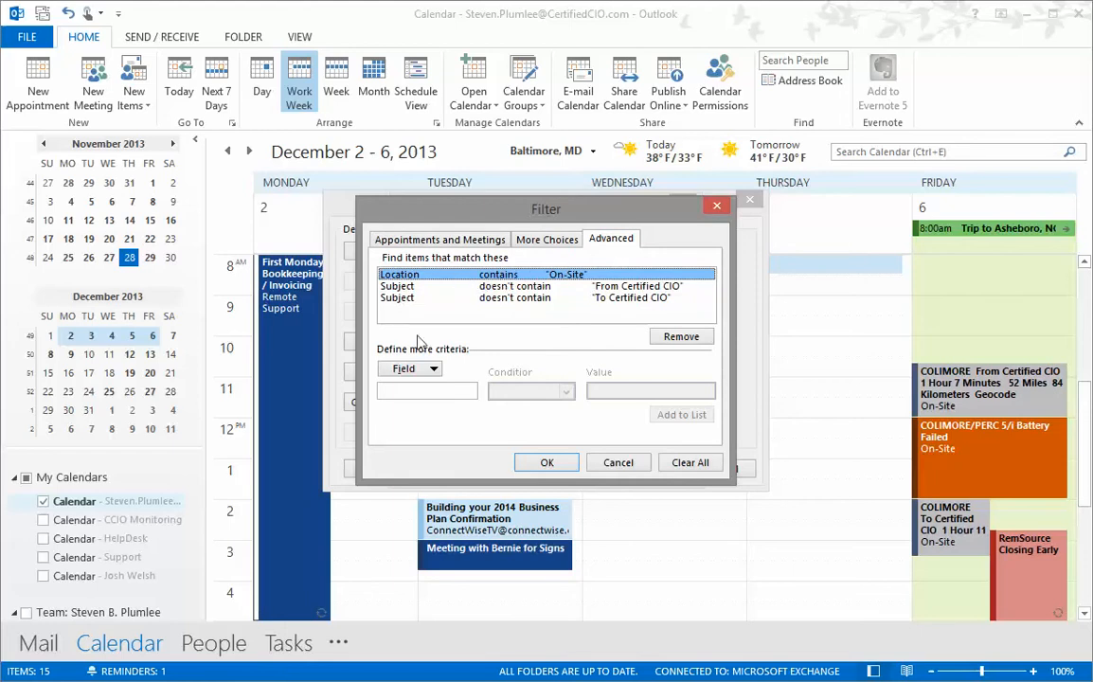
left_click(427, 370)
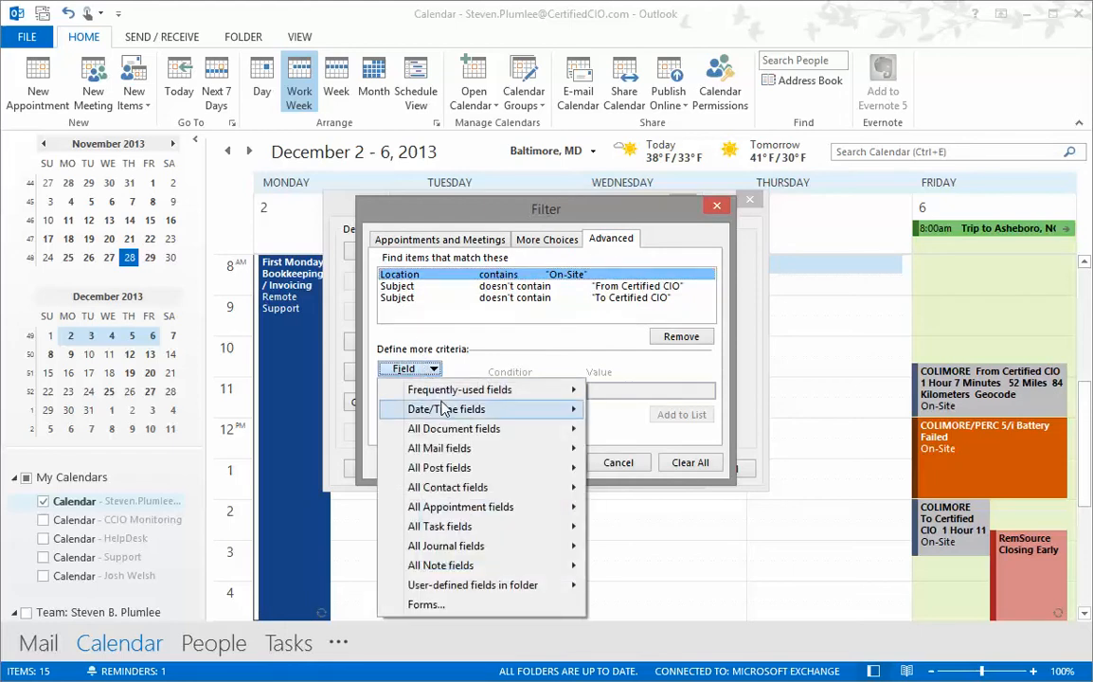
mouse_move(445, 431)
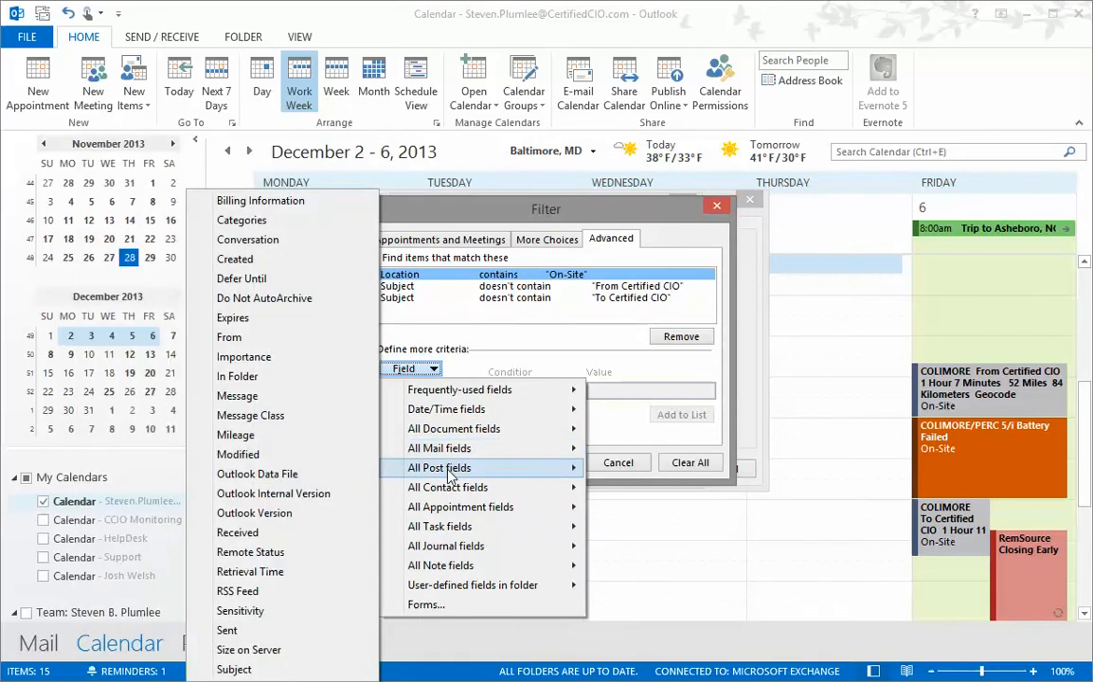
left_click(459, 218)
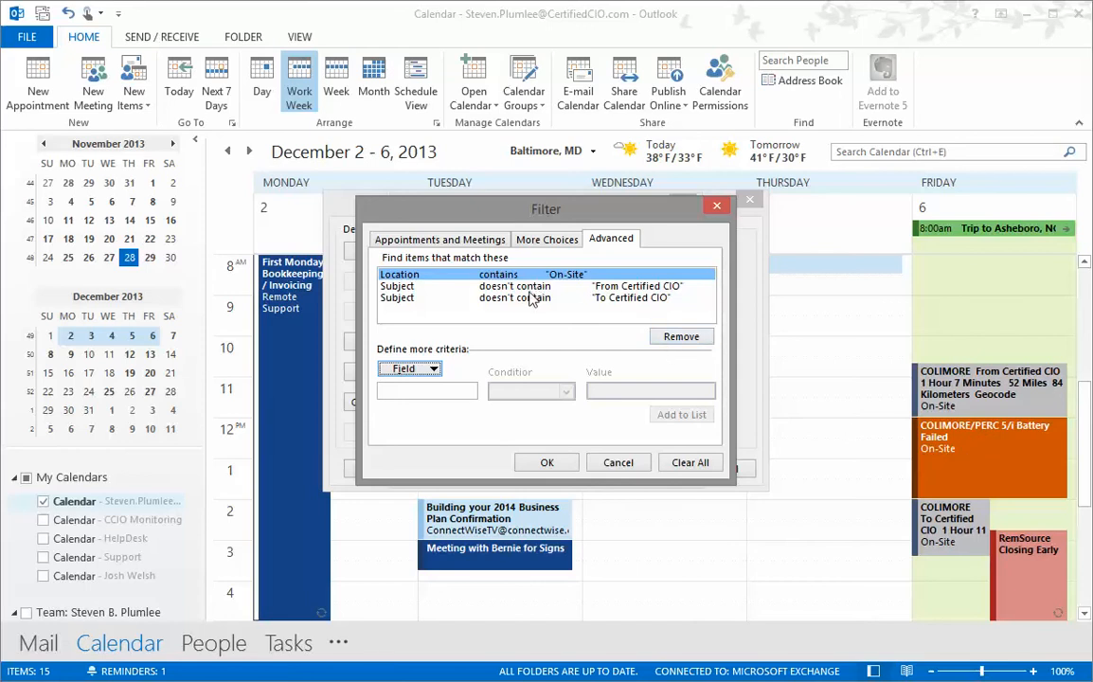
key("Down")
key("Down")
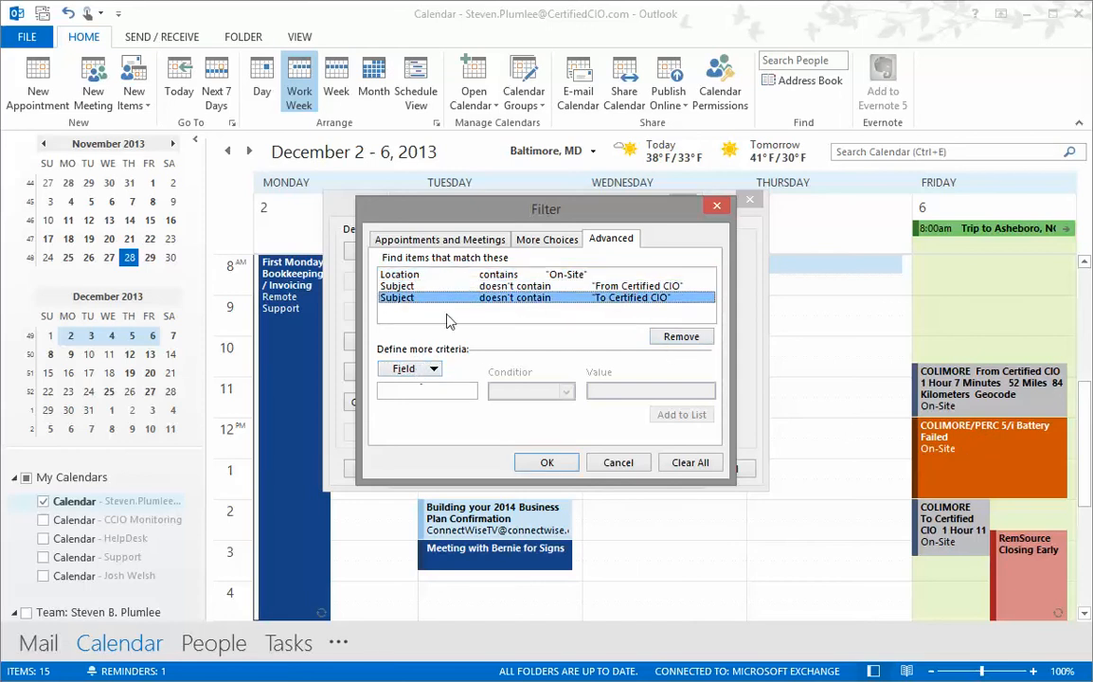
Draft another advanced criterion for the Onsite rule using the Subject field and the contains condition, and leave the filter without adding it
left_click(439, 387)
type("SU")
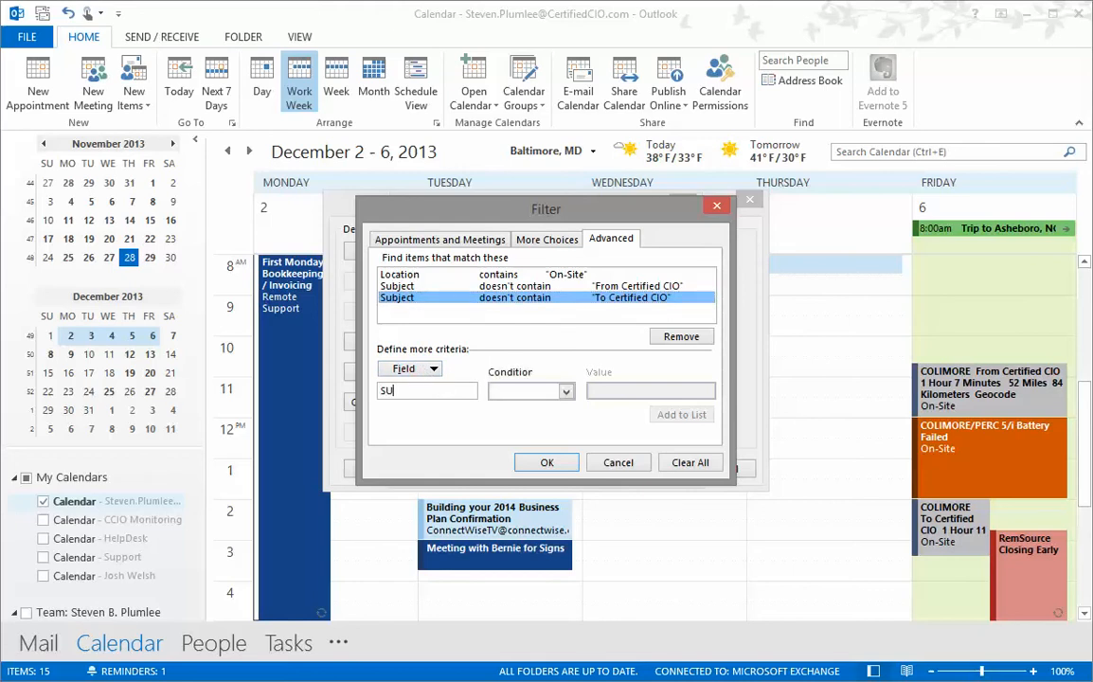
key("BackSpace")
type("ub")
type("hec")
key("BackSpace")
key("BackSpace")
key("BackSpace")
type("ject")
key("Tab")
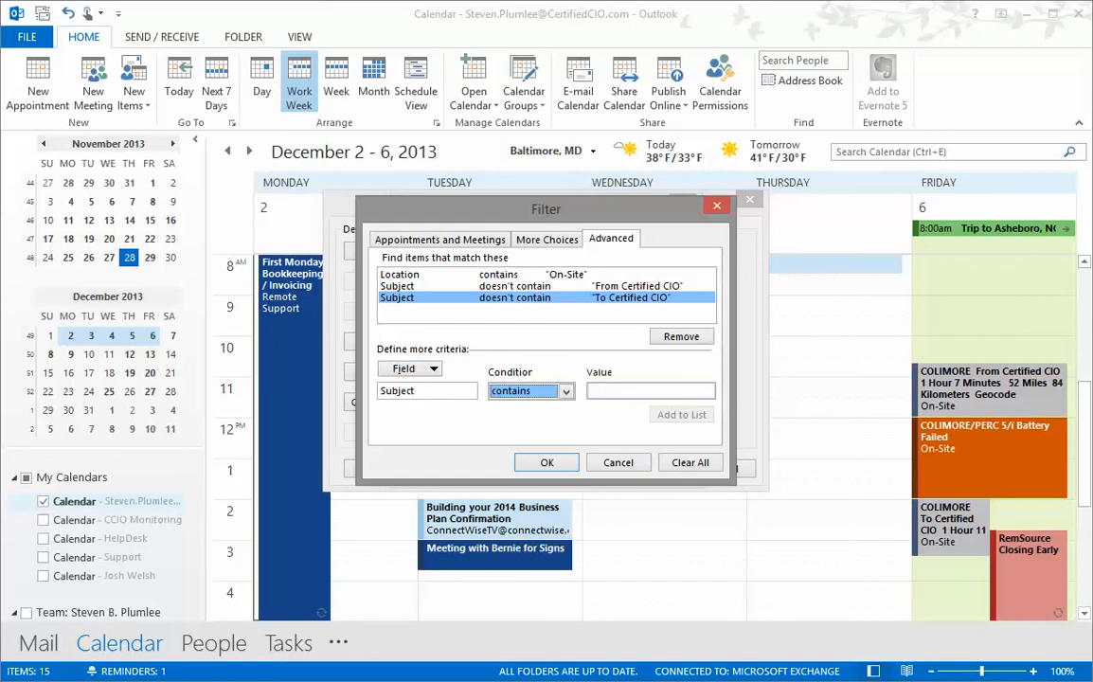
left_click(532, 393)
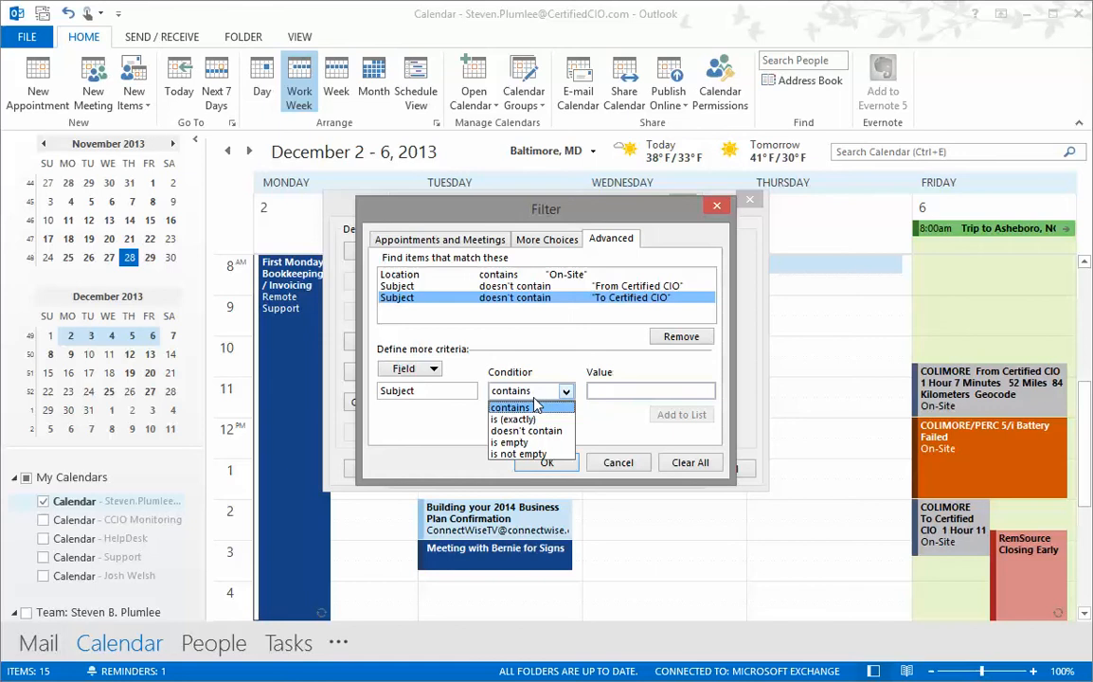
left_click(530, 407)
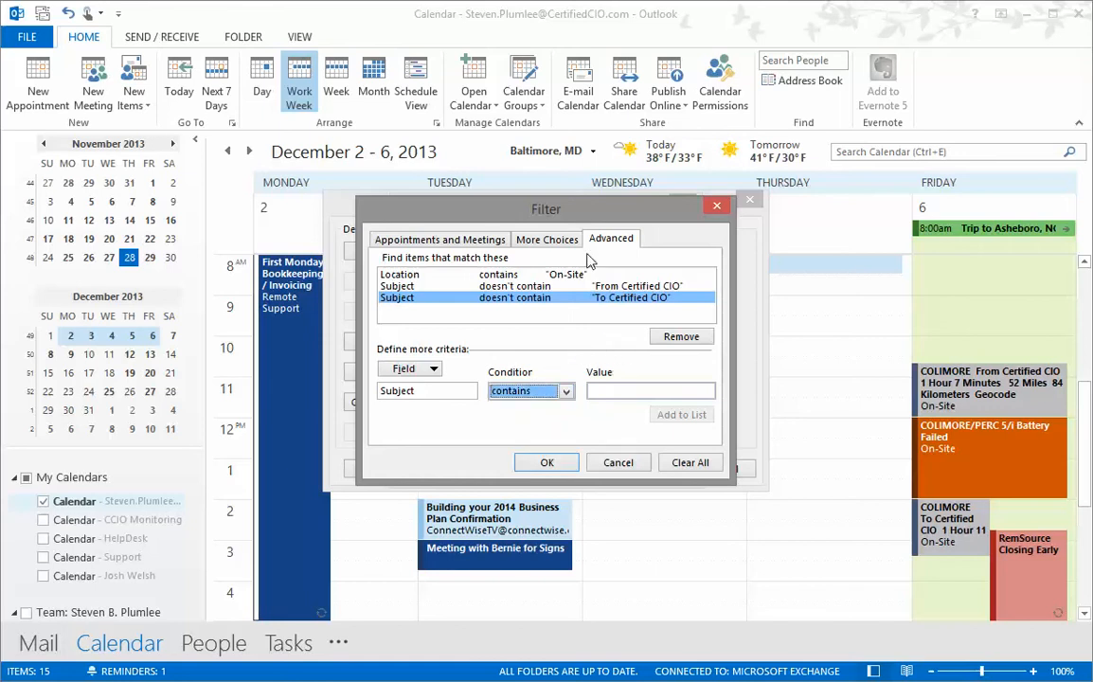
left_click(464, 243)
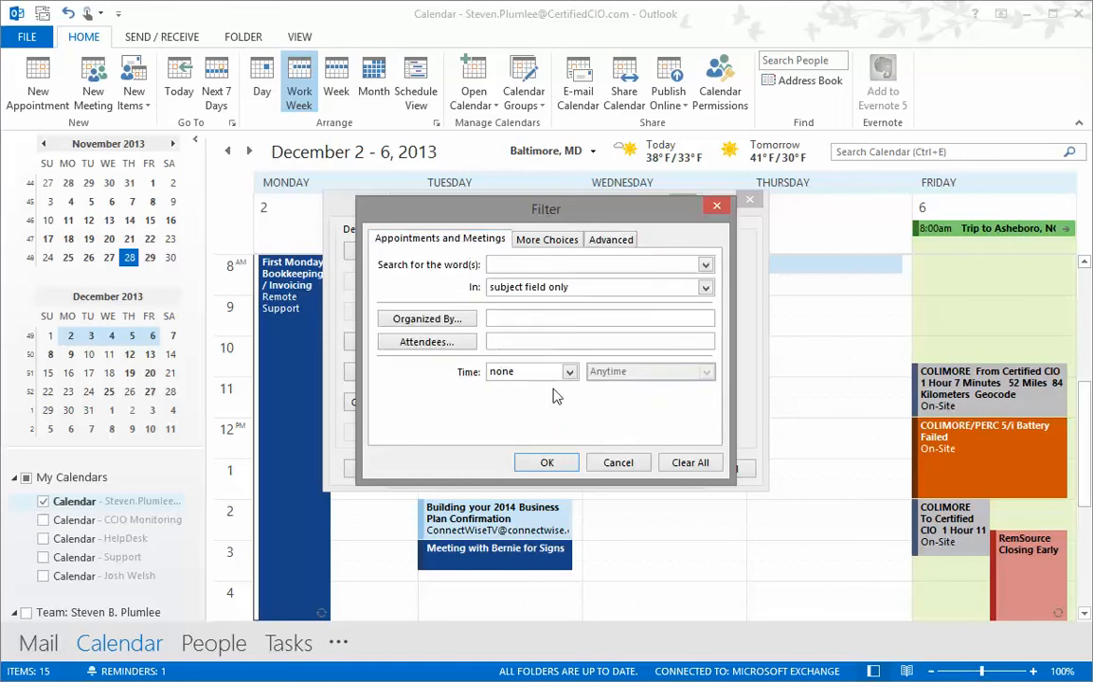
left_click(611, 238)
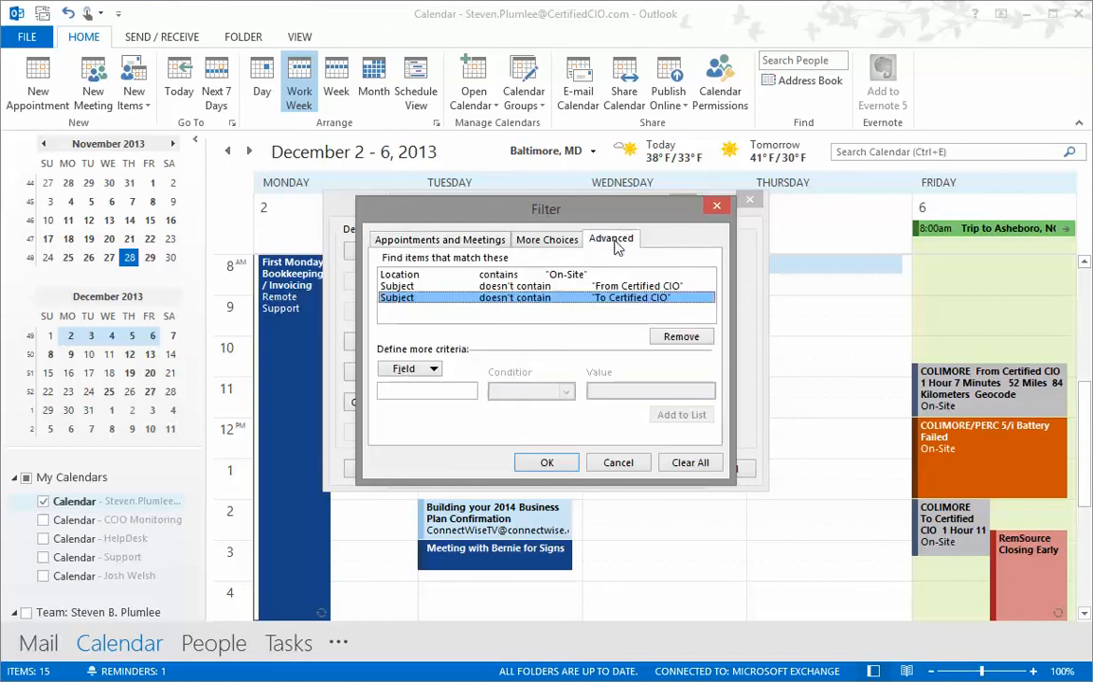
left_click(546, 463)
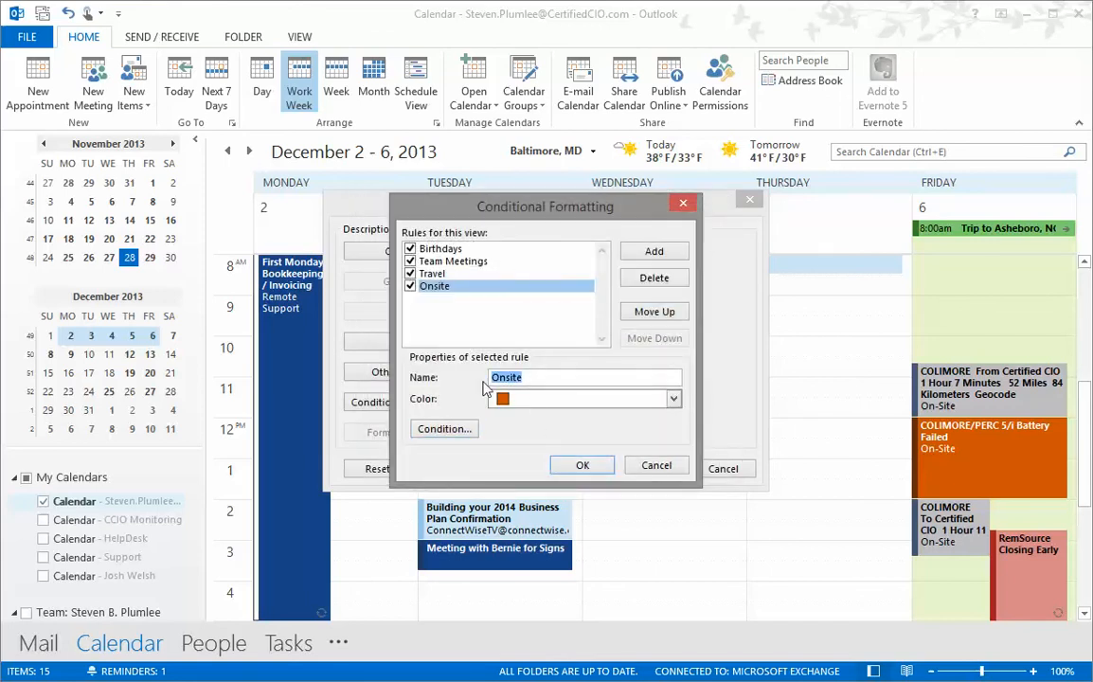
Rename the Onsite formatting rule as On-Site, keeping its color
left_click(543, 399)
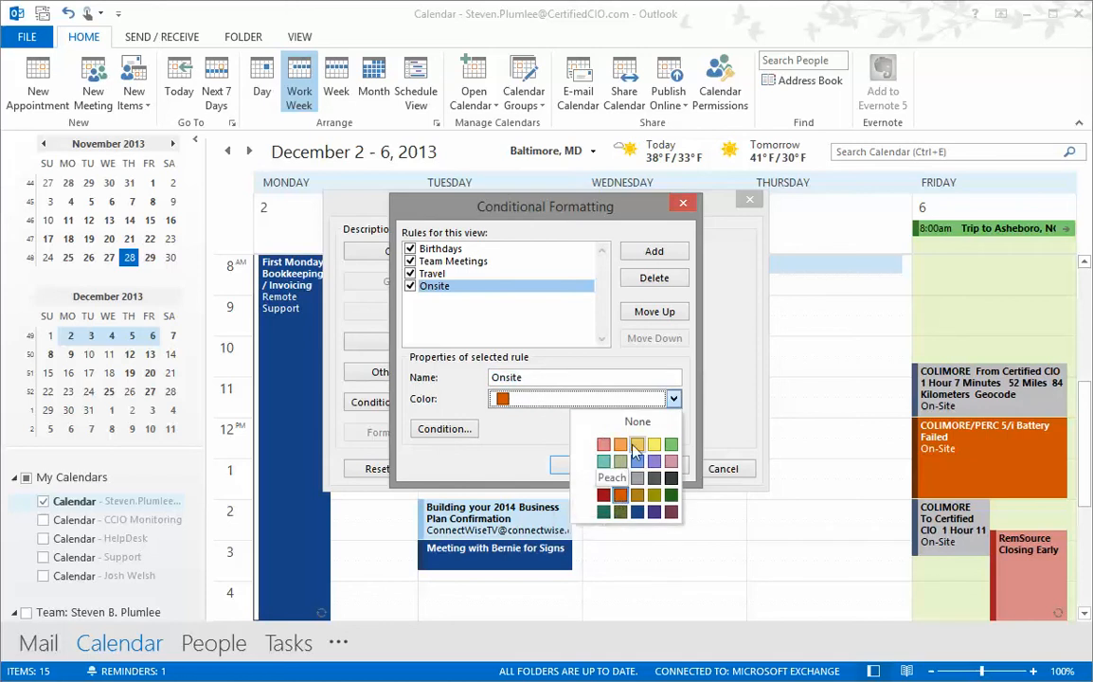
left_click(503, 378)
type("-")
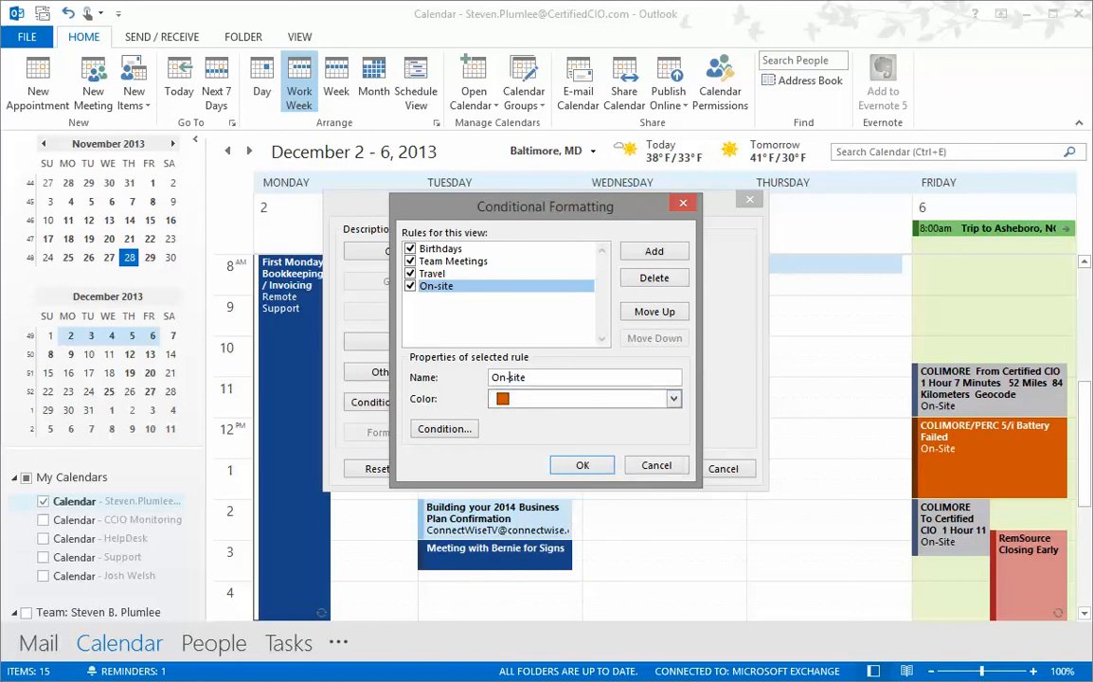
key("Delete")
type("C")
key("BackSpace")
type("S")
Disable the Travel and On-Site formatting rules and apply the changed view settings to the calendar
double_click(434, 275)
left_click(409, 285)
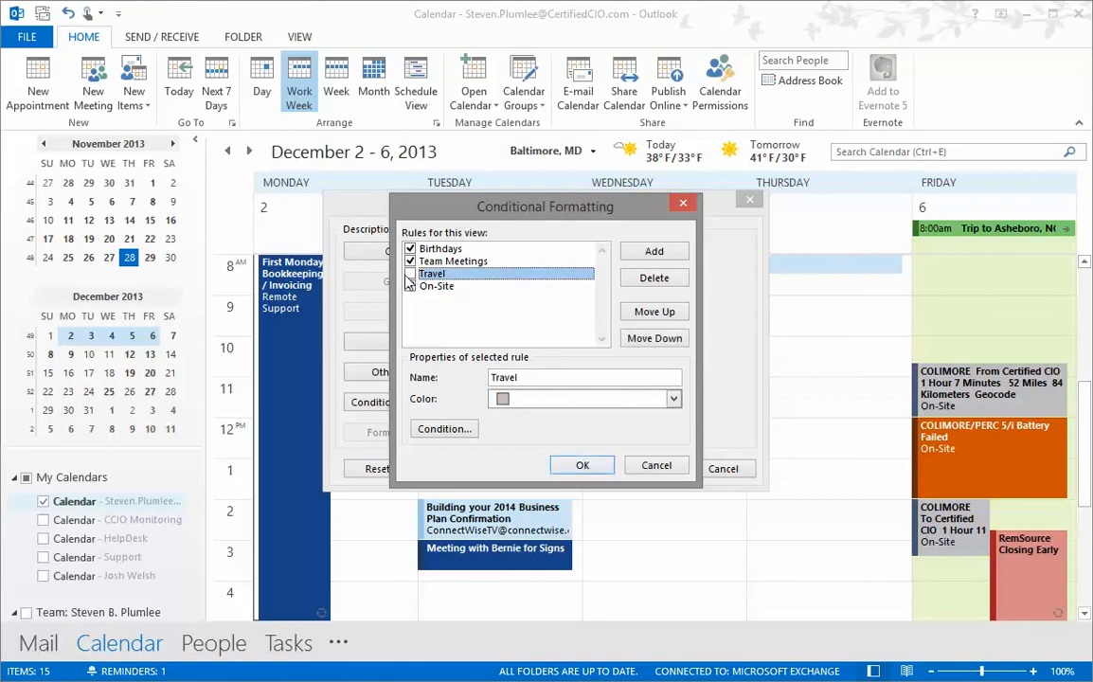
left_click(409, 274)
left_click(410, 286)
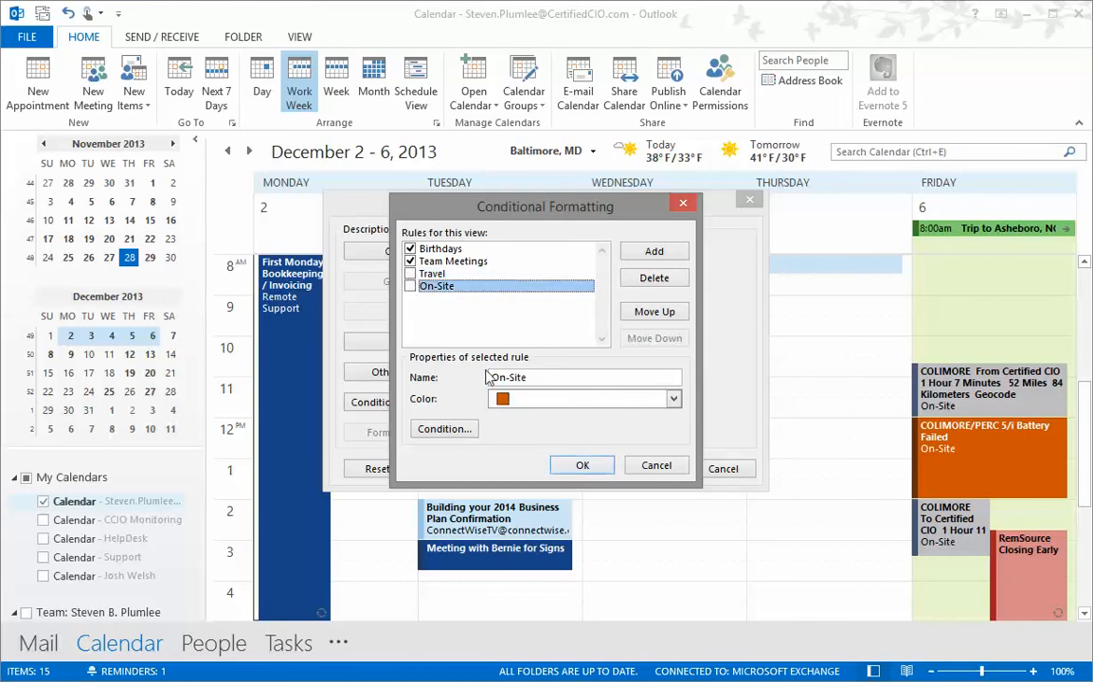
left_click(575, 465)
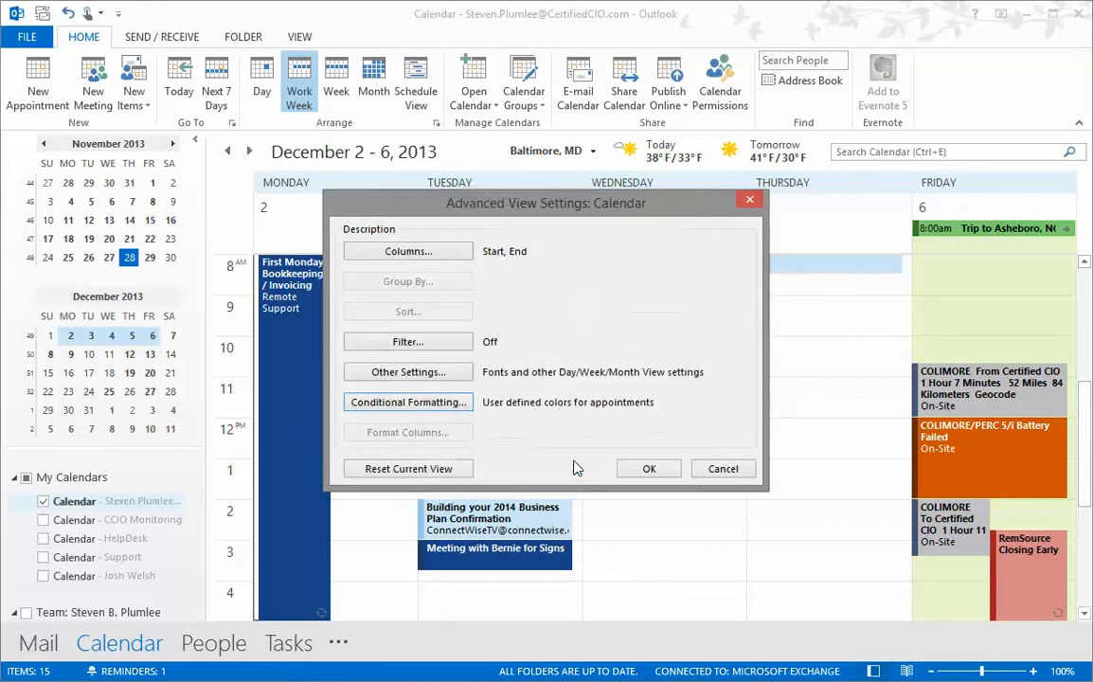
left_click(629, 478)
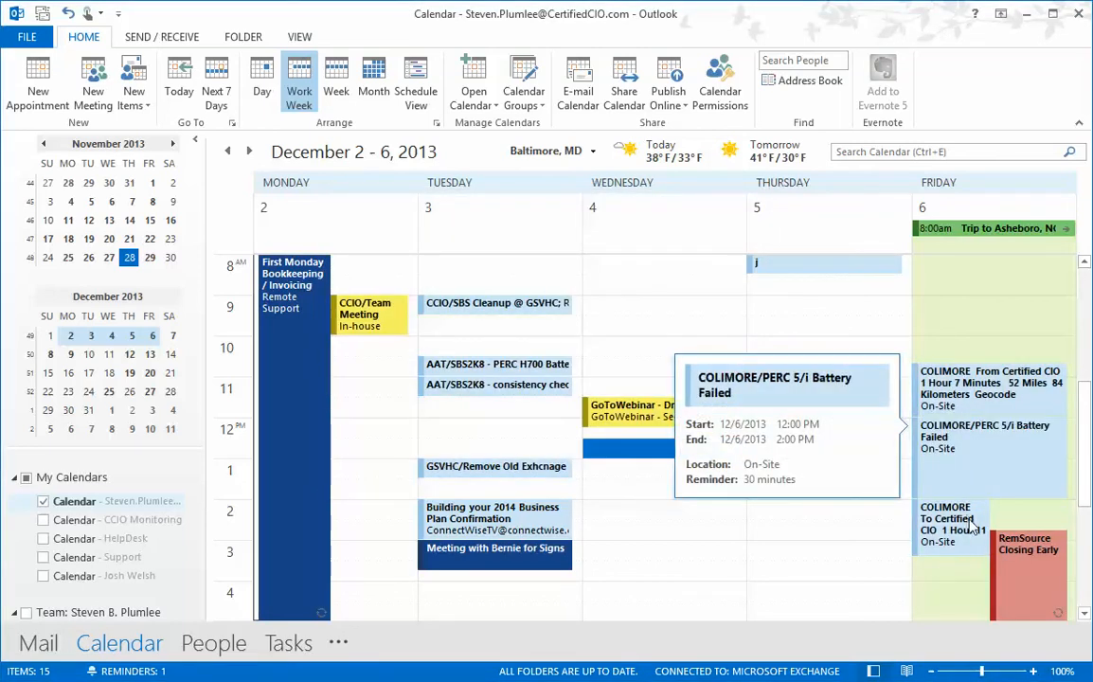
Re-enable the Travel rule in the calendar view's conditional formatting and open its advanced condition criteria
right_click(649, 450)
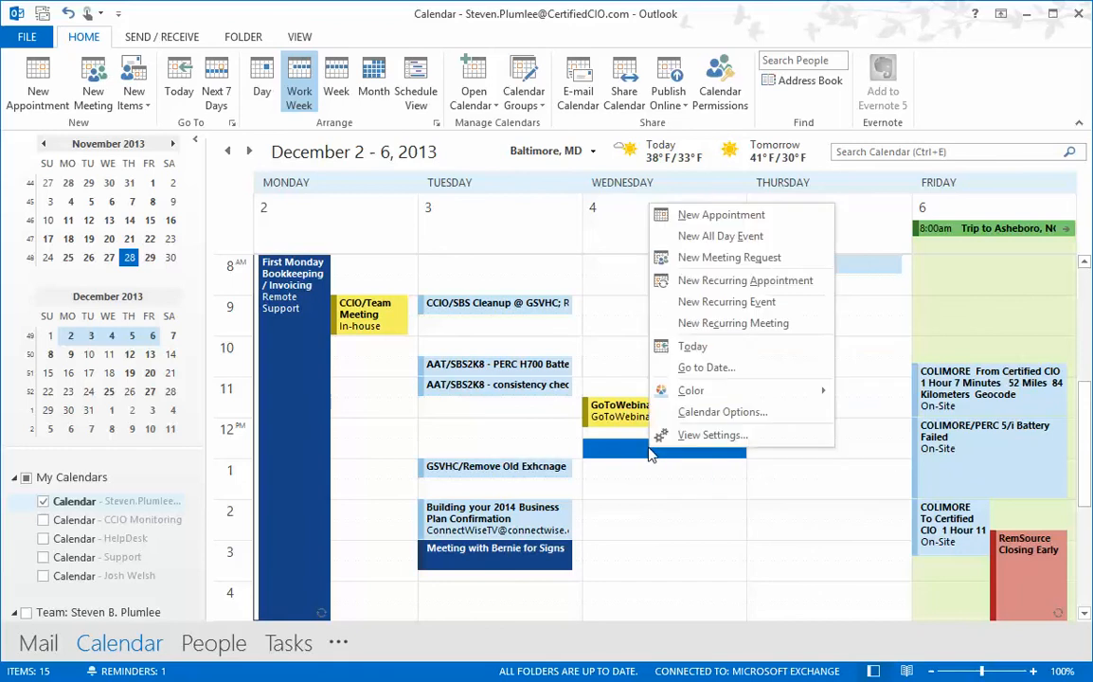
left_click(678, 438)
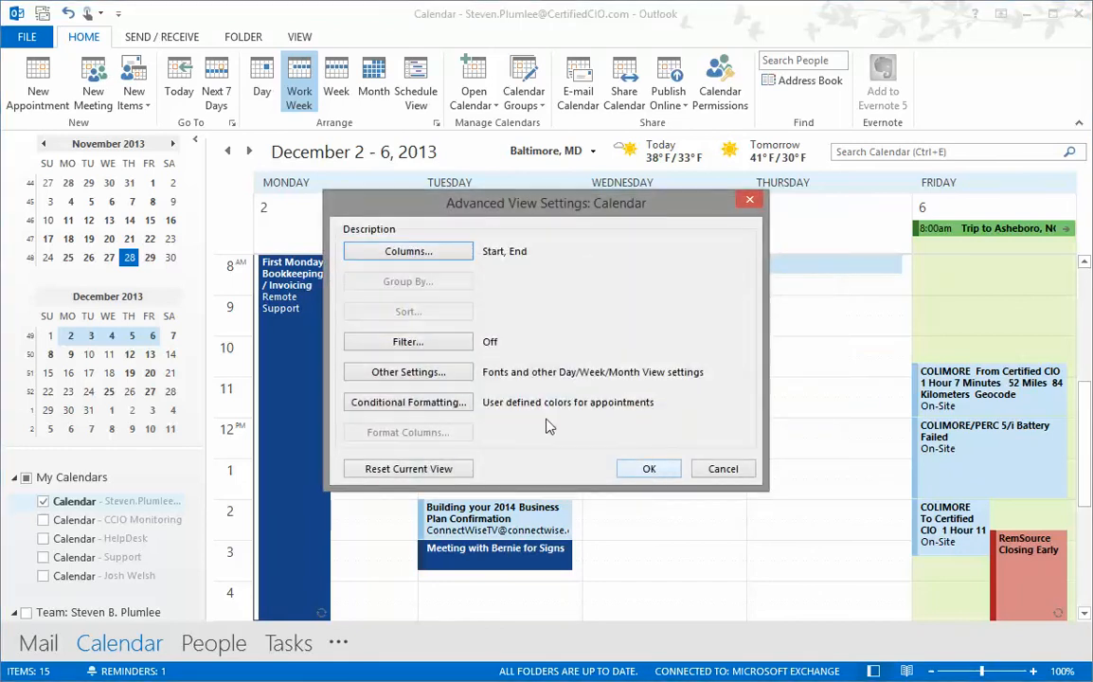
left_click(429, 403)
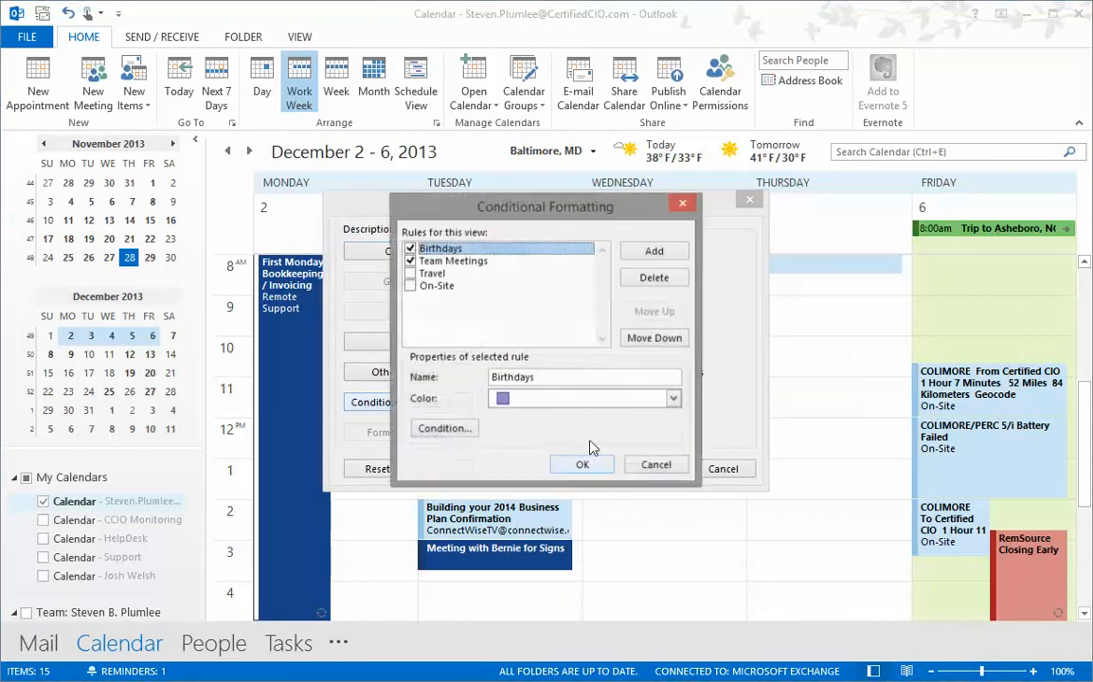
left_click(410, 273)
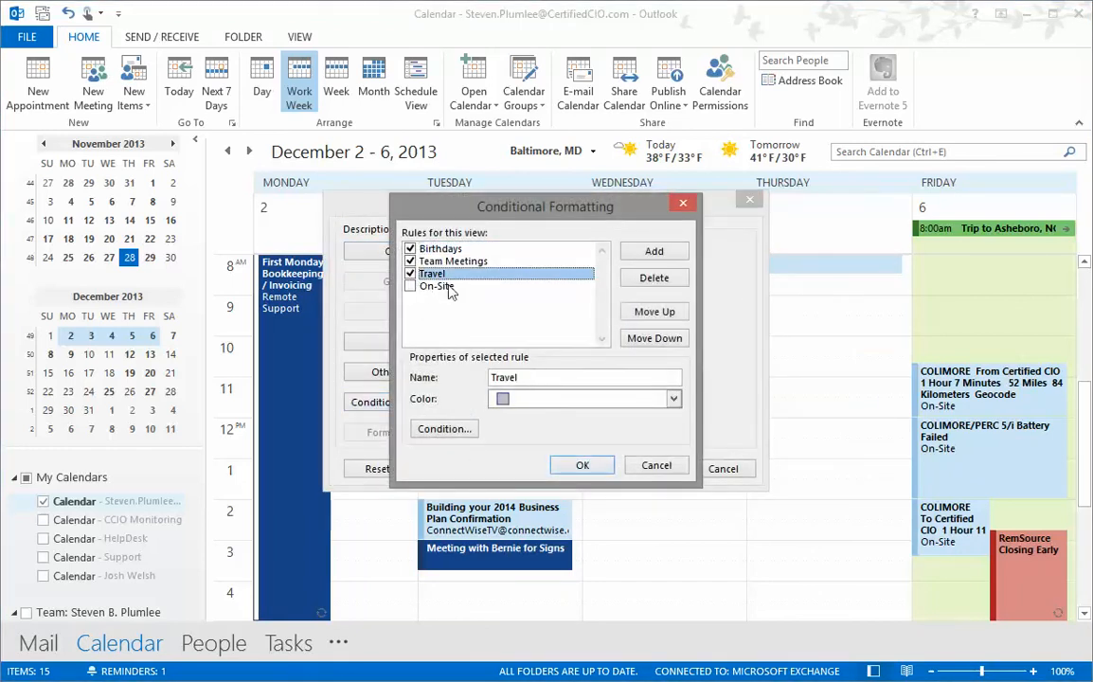
left_click(461, 430)
left_click(610, 239)
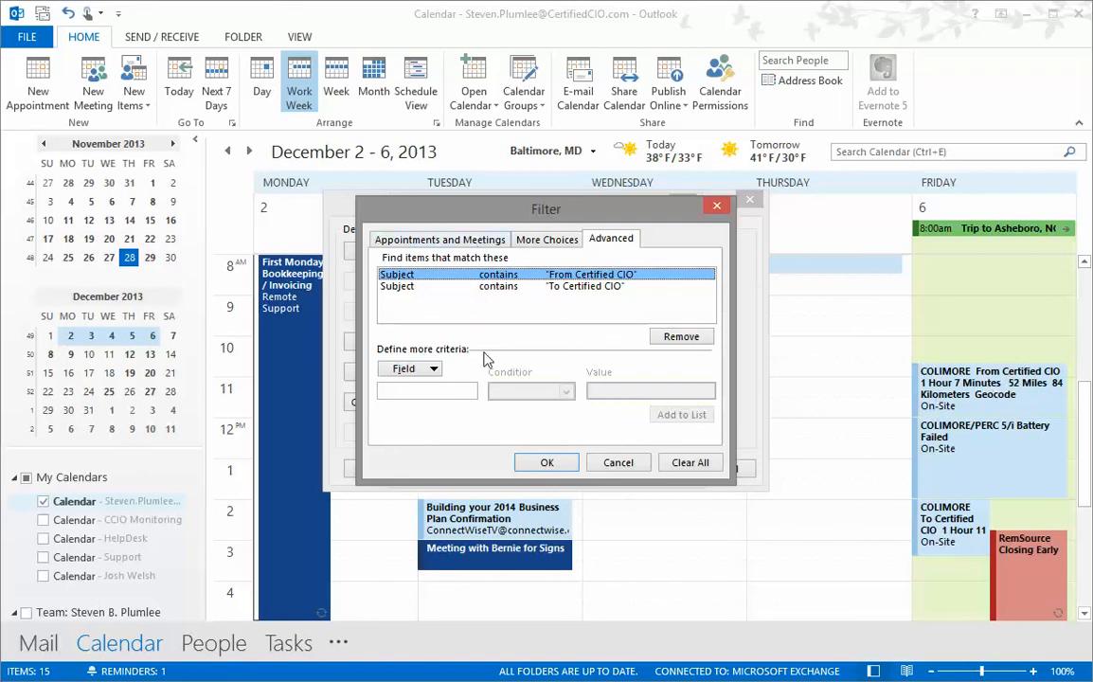
Accept the Travel rule's criteria with its color kept, re-enable the On-Site rule, and apply the conditional formatting to the calendar
left_click(536, 464)
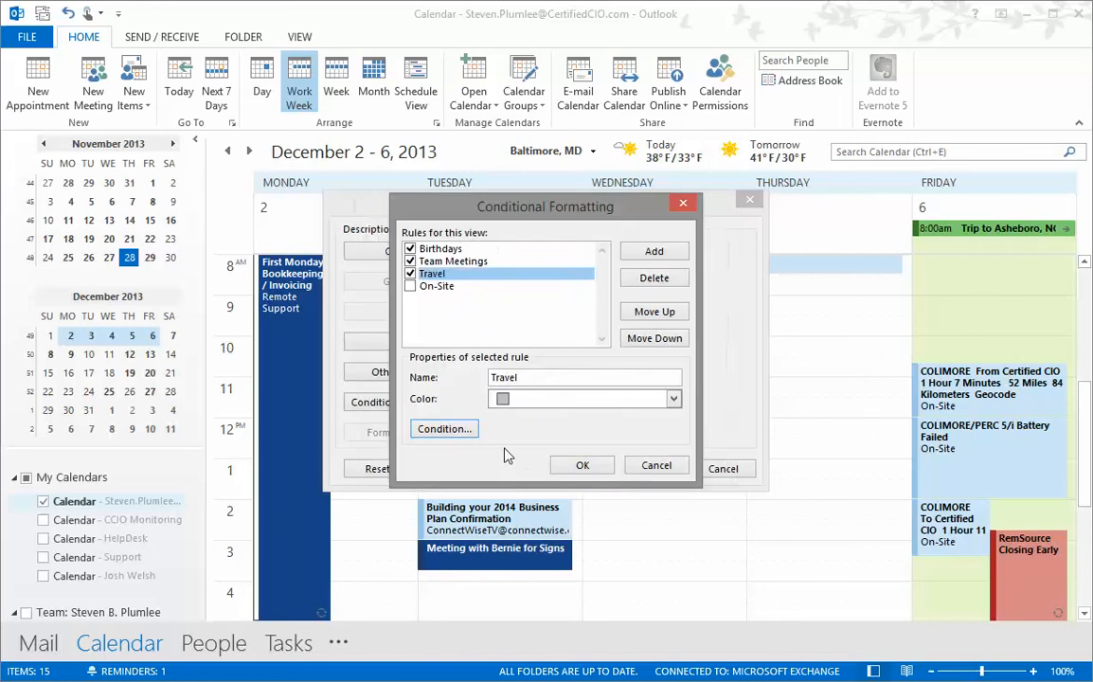
left_click(520, 398)
left_click(518, 399)
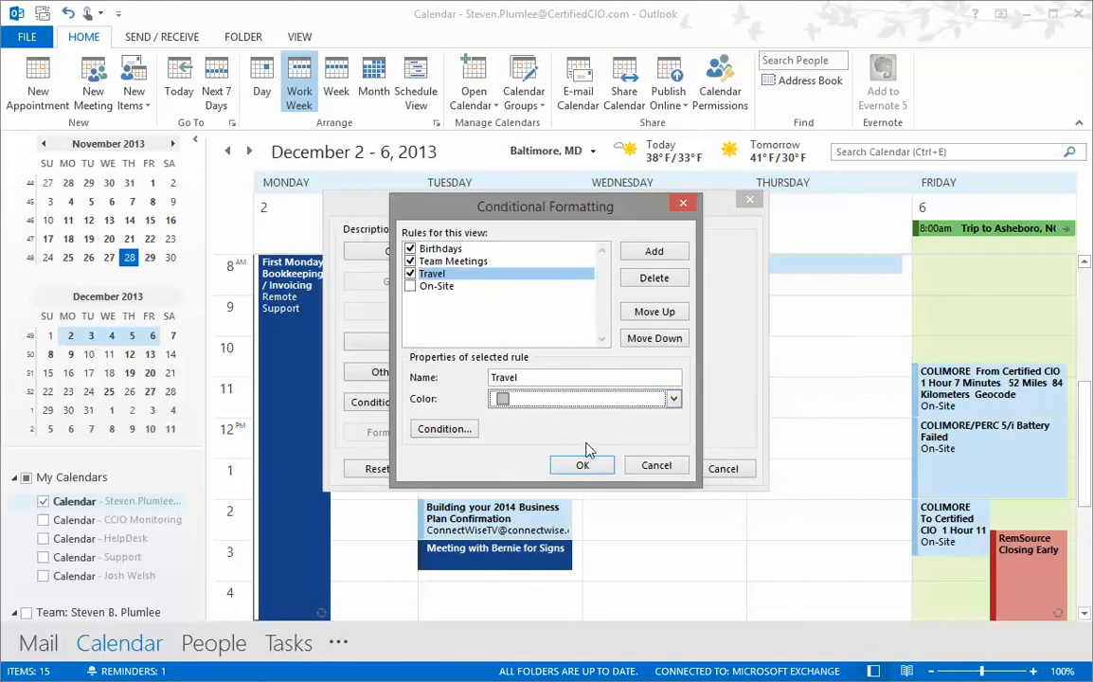
left_click(410, 287)
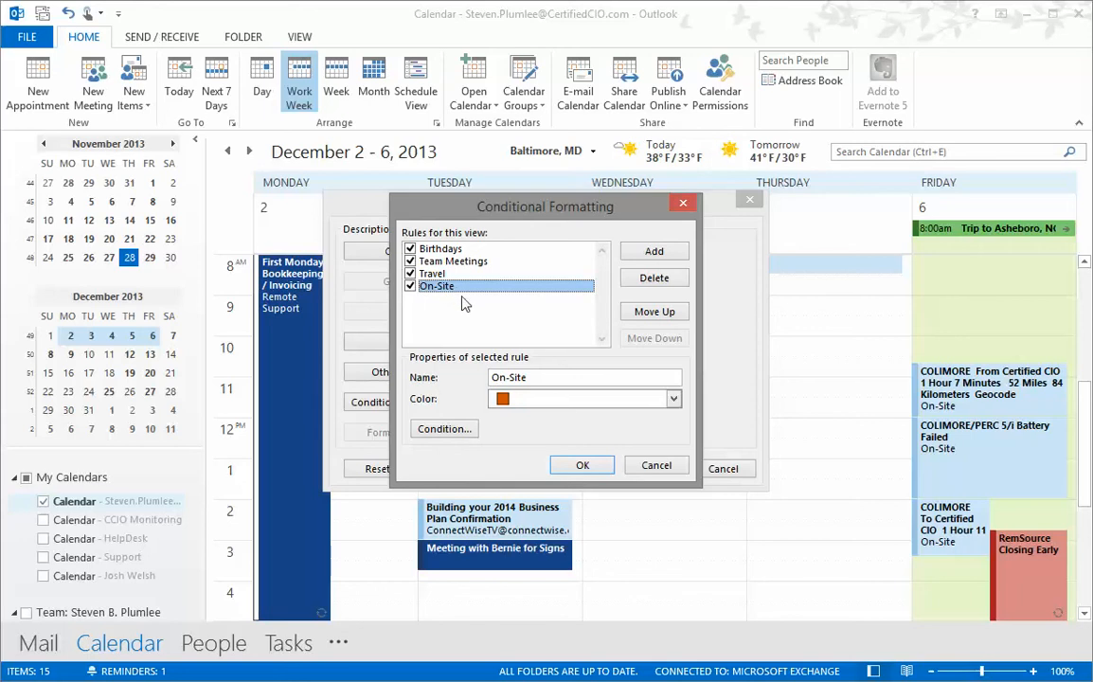
left_click(584, 466)
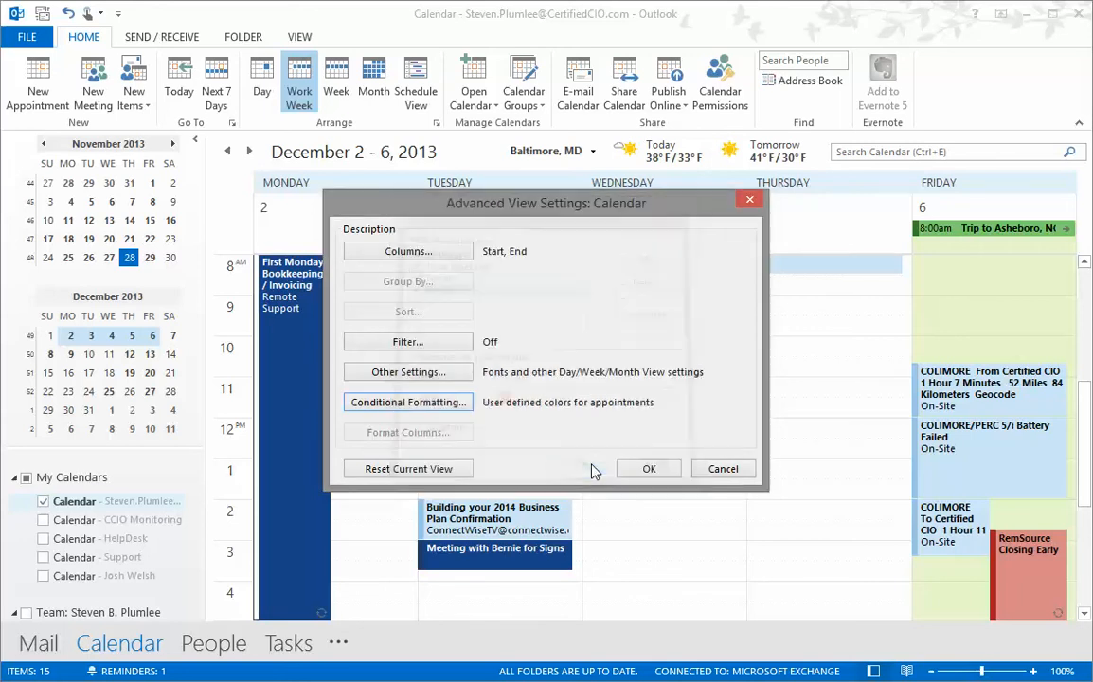
left_click(649, 470)
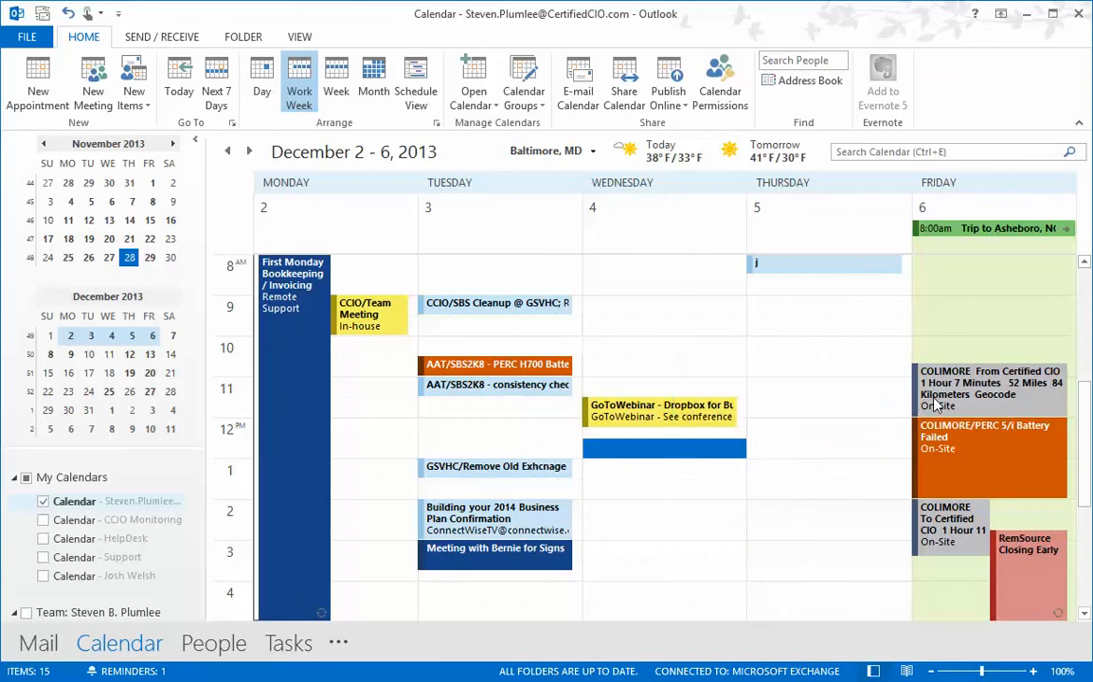
View the color categories available for Friday's COLIMORE/PERC 5/i Battery Failed appointment without assigning one
right_click(966, 461)
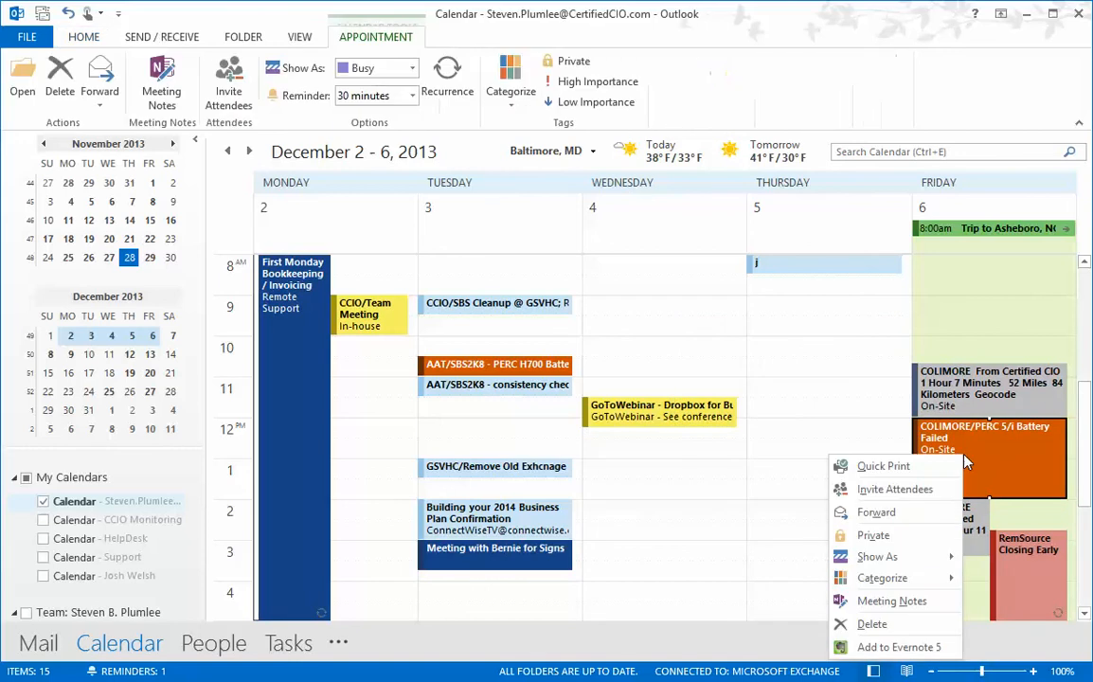
mouse_move(884, 578)
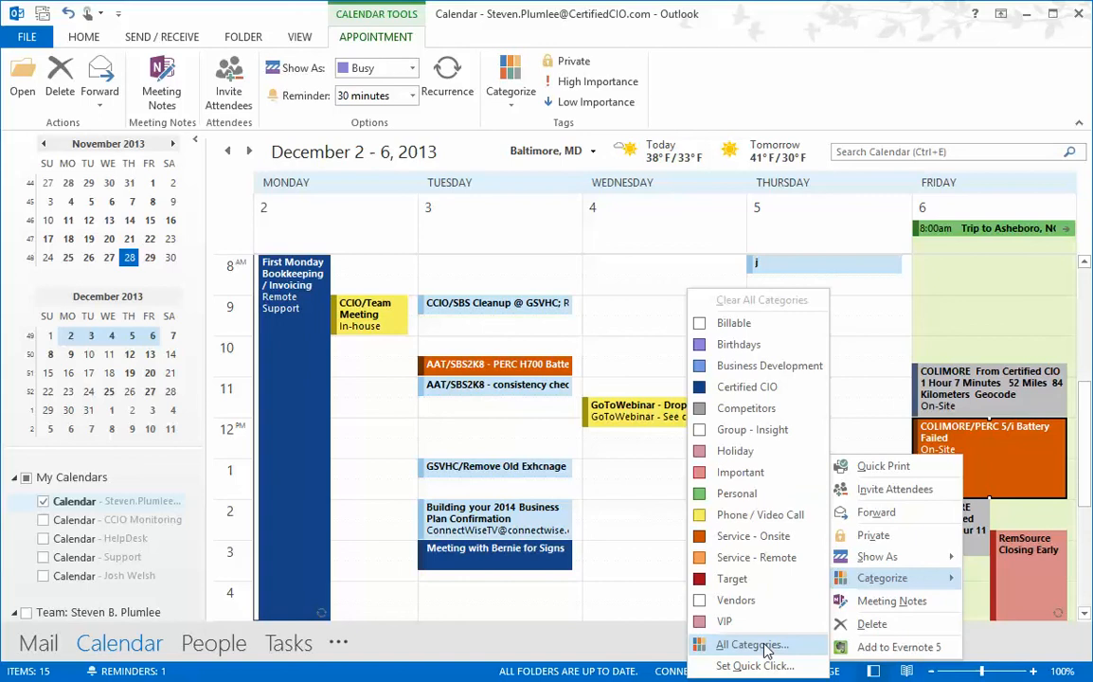
left_click(852, 403)
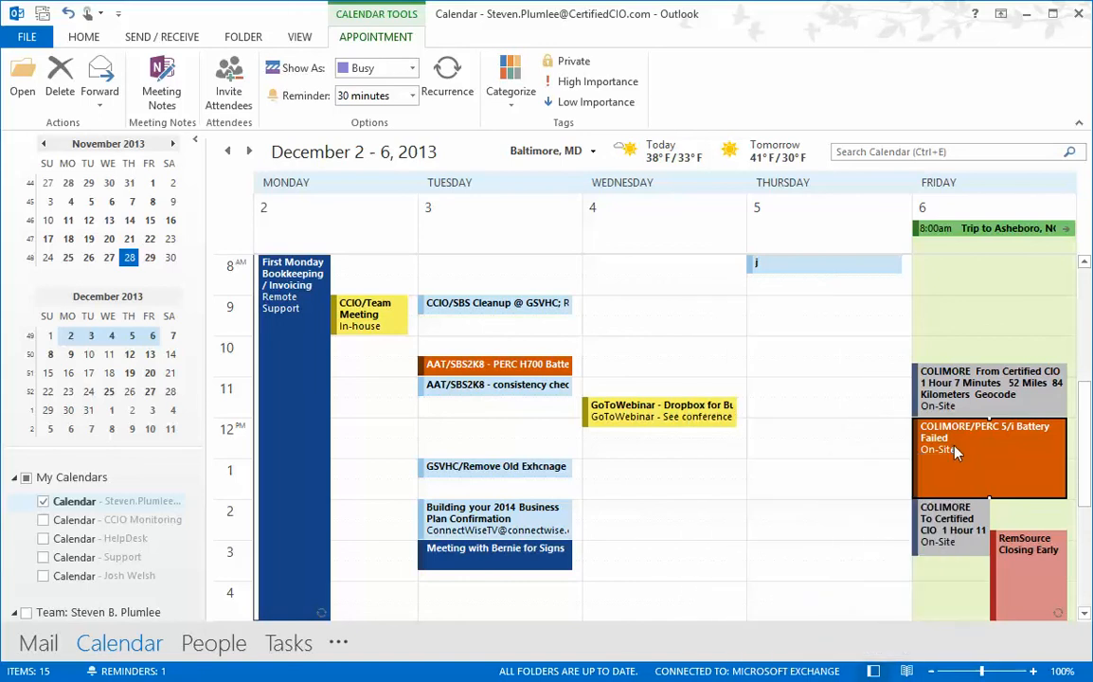